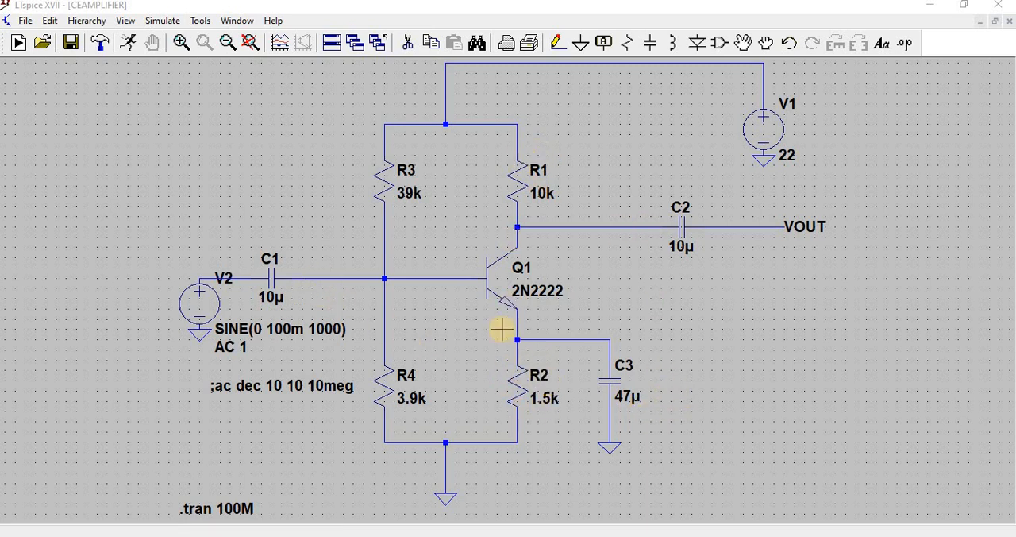
Step: Set the sine amplitude of input source V2 to 20M
right_click(198, 310)
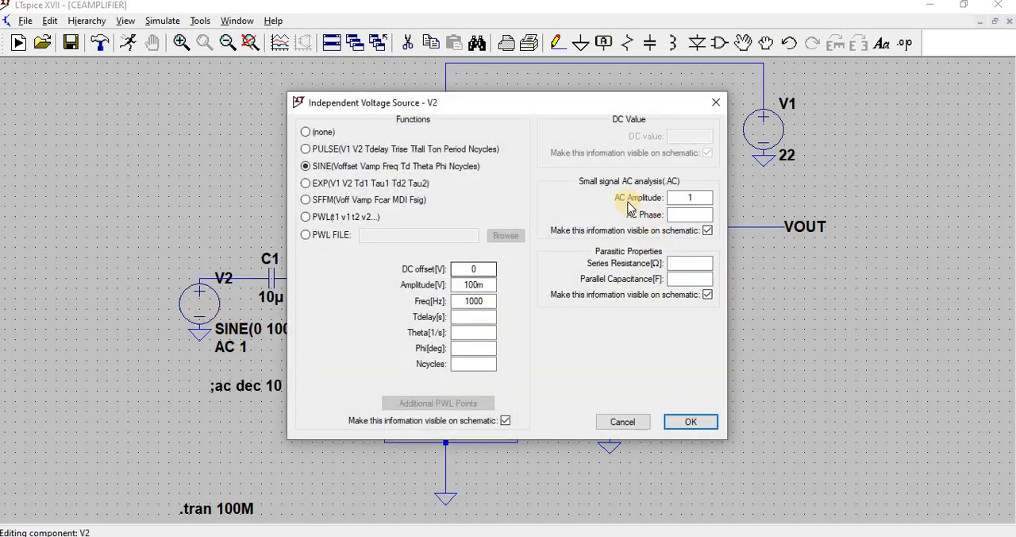
double_click(476, 284)
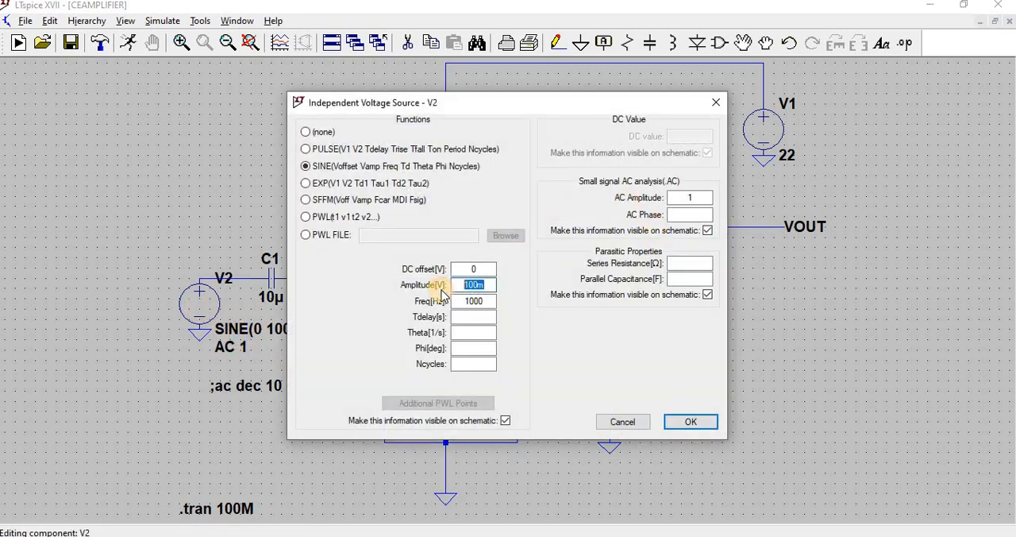
type("20M")
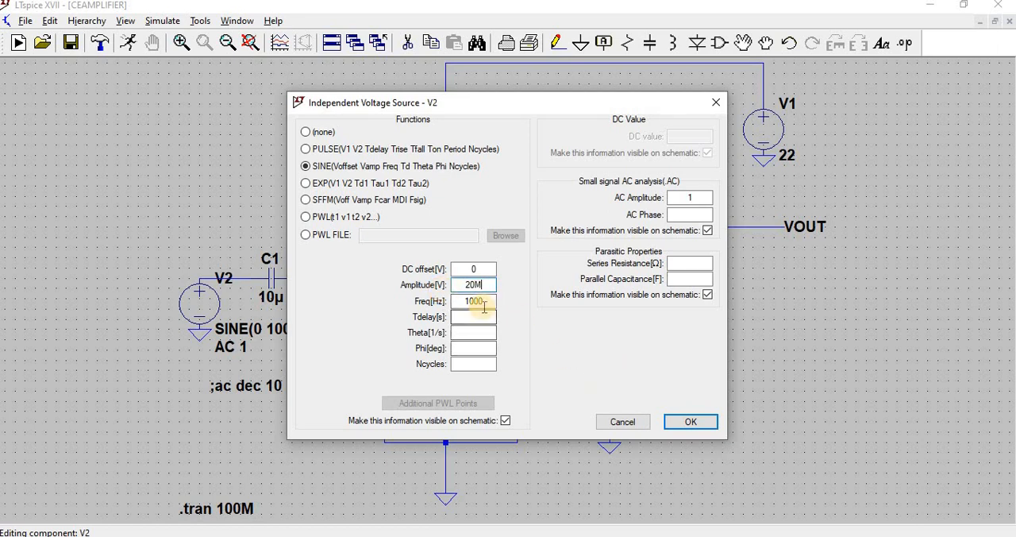
left_click(687, 421)
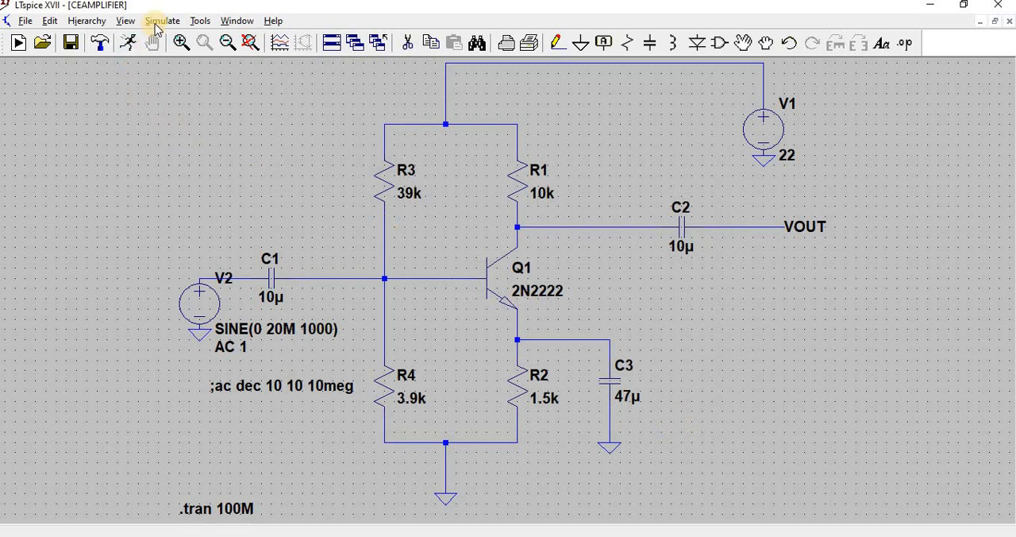
Step: Review the transient simulation settings and the sine and AC parameters of source V2 without changing them
left_click(155, 24)
left_click(195, 166)
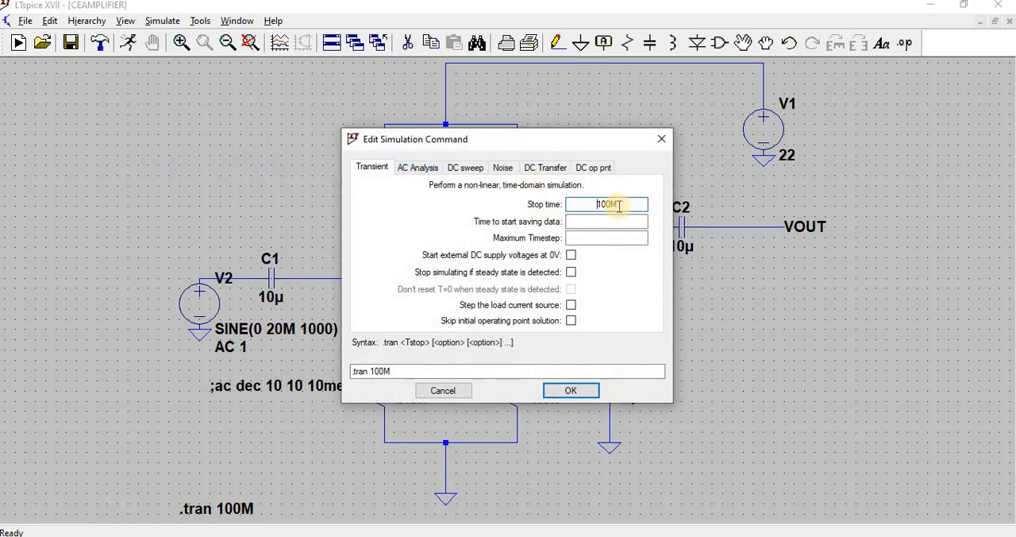
left_click(660, 140)
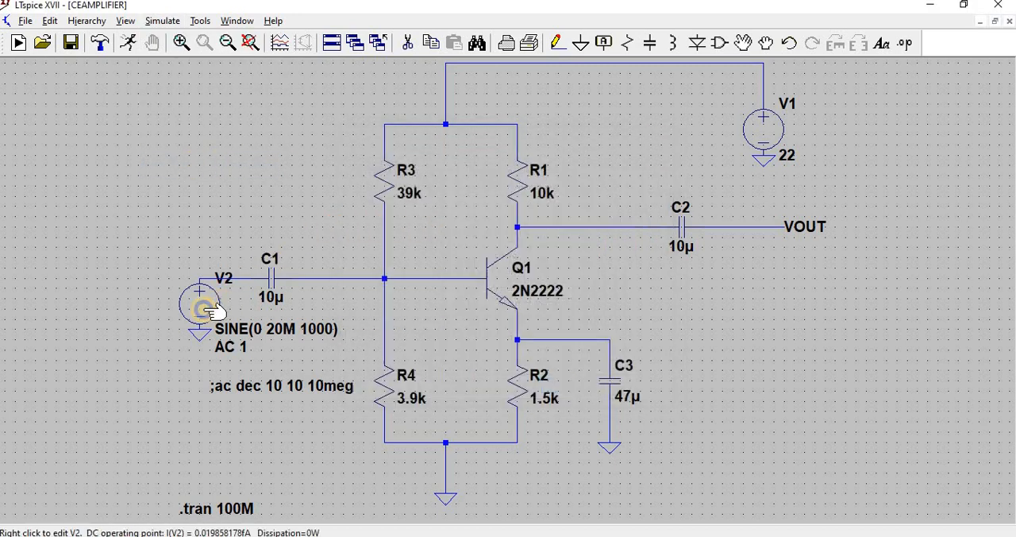
right_click(213, 310)
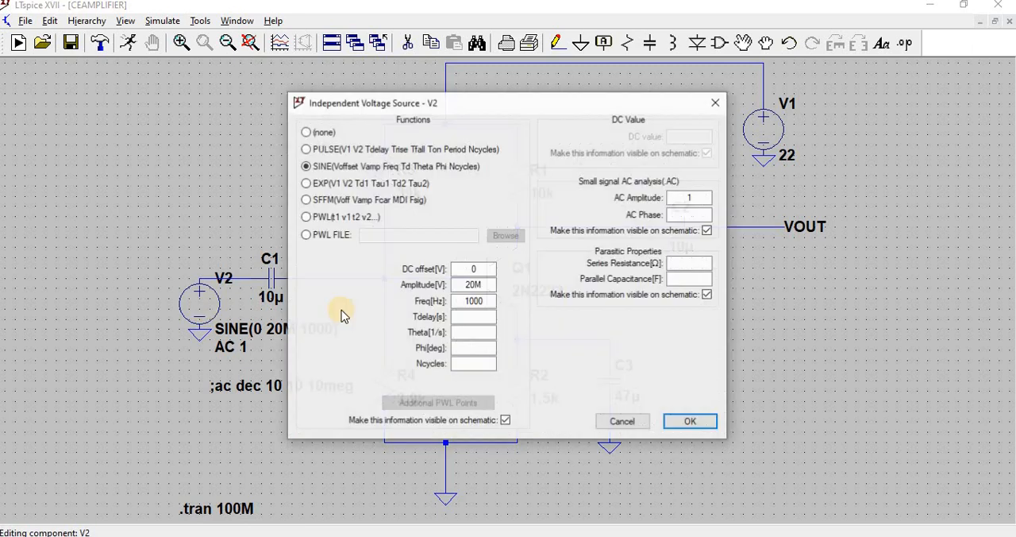
left_click(481, 300)
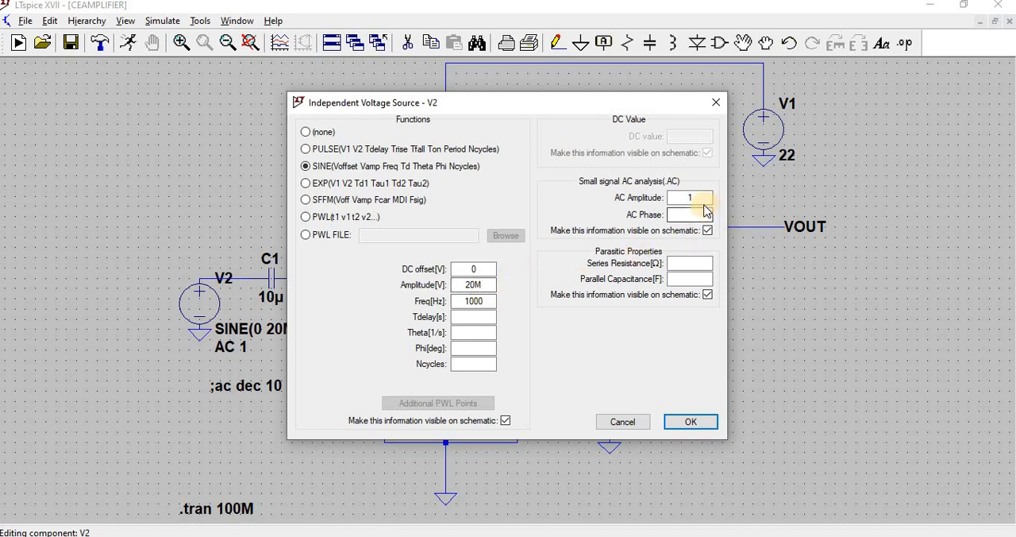
left_click(688, 422)
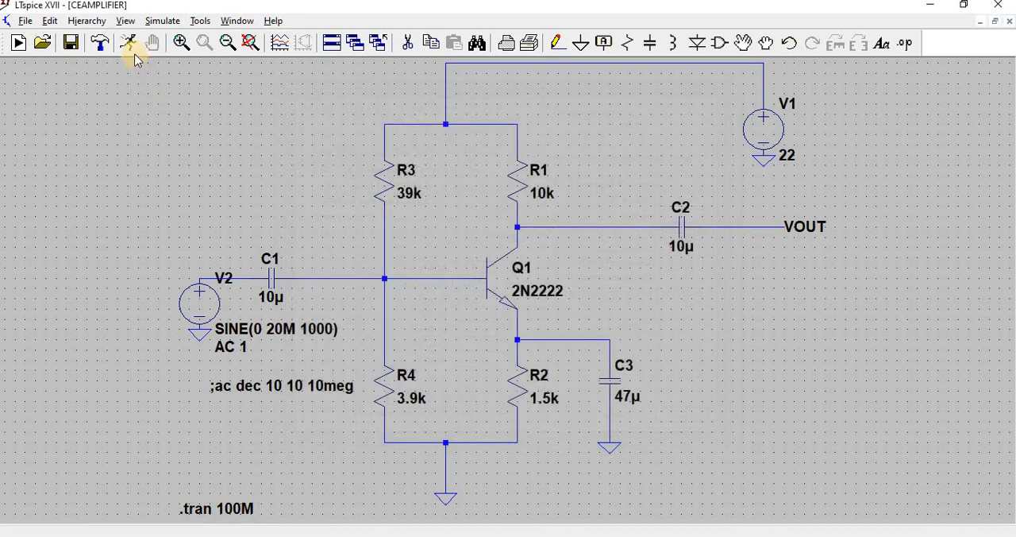
Step: Run the transient simulation and plot the voltages at the V2 input node and at VOUT
left_click(128, 43)
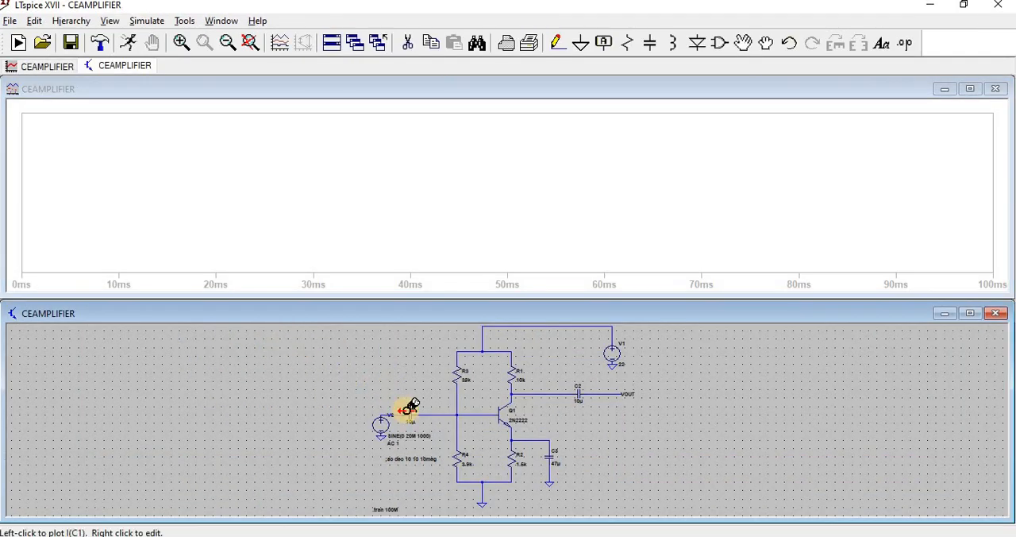
left_click(399, 412)
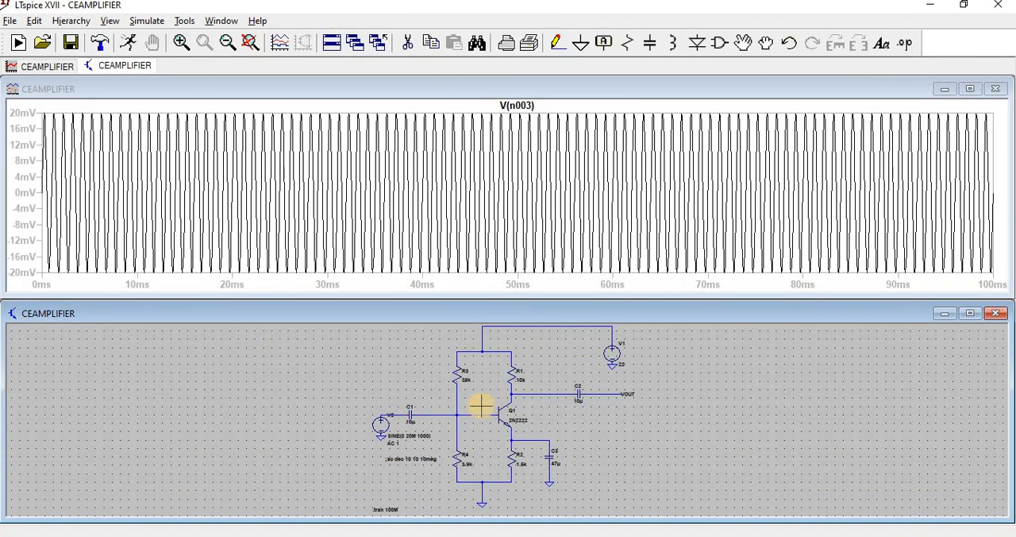
left_click(605, 389)
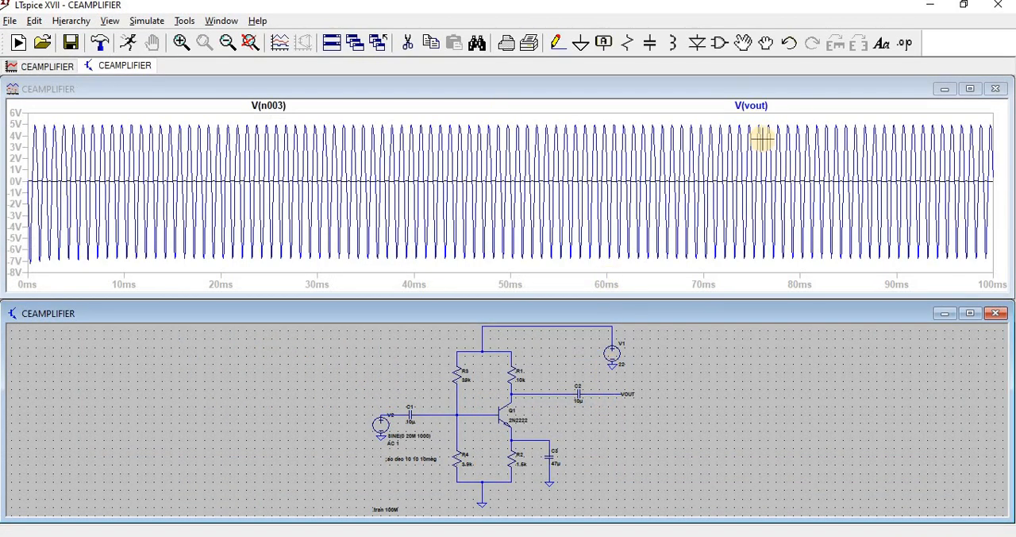
Step: Maximize the waveform window, move V(vout) into a new plot pane, and zoom both traces to about 16–27 ms
left_click(976, 93)
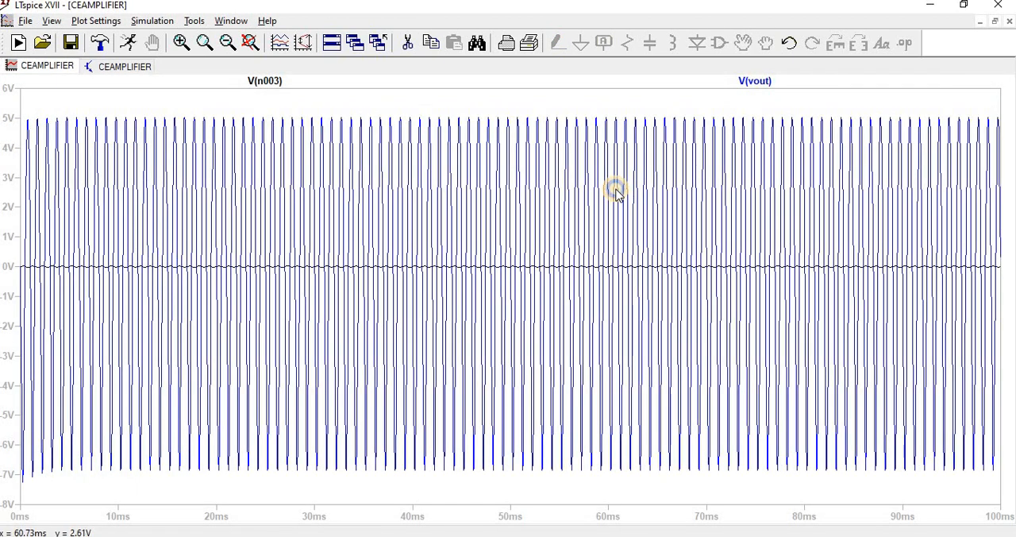
right_click(616, 191)
left_click(667, 282)
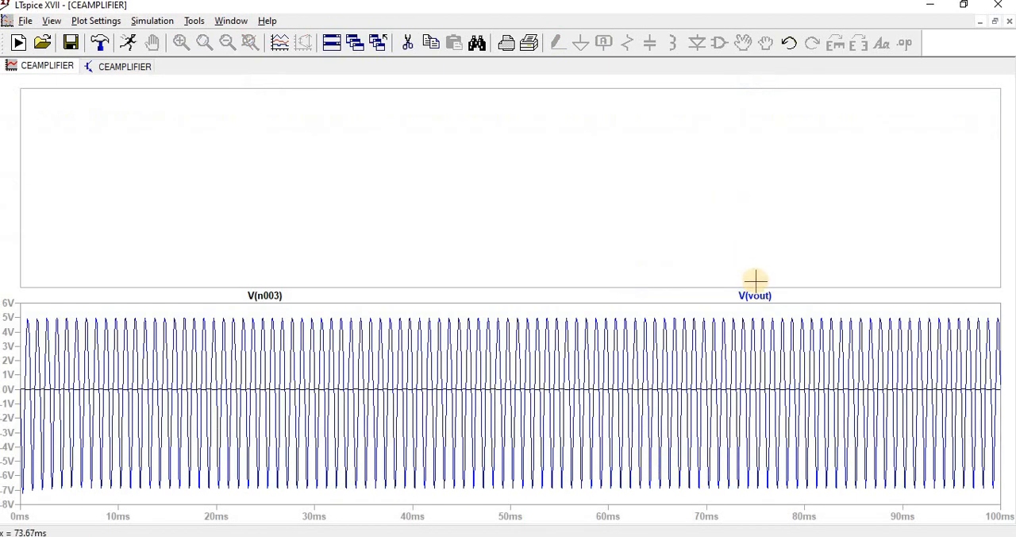
left_click_drag(769, 297, 565, 194)
left_click(181, 42)
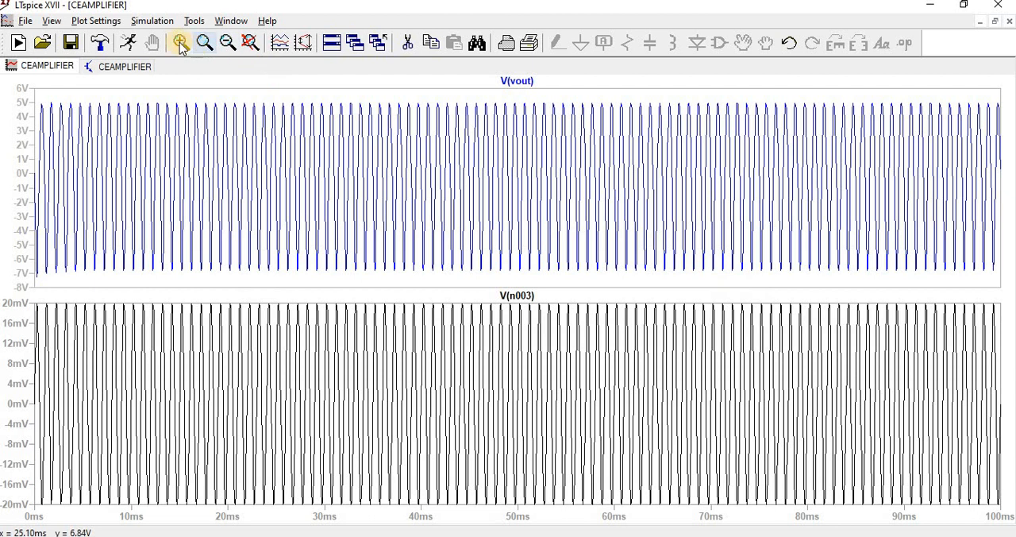
left_click_drag(197, 80, 289, 527)
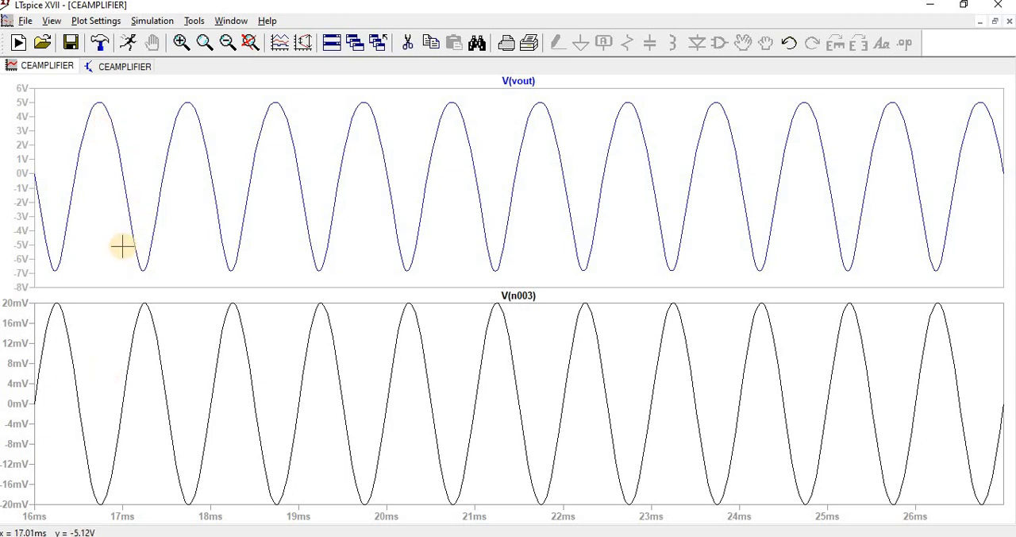
Step: Switch the schematic's simulation command to AC analysis with a Decade sweep and 10 points per decade
left_click(104, 68)
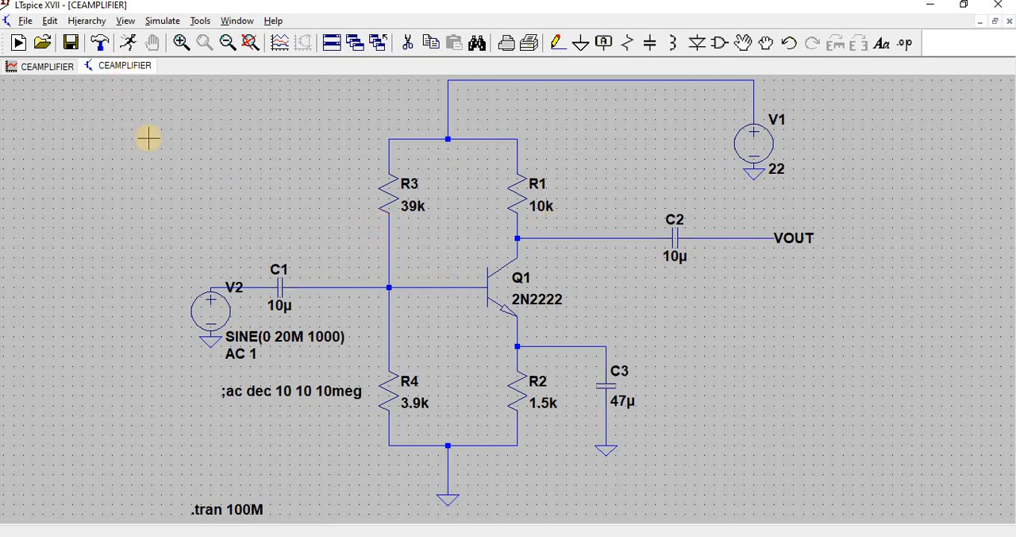
left_click(164, 20)
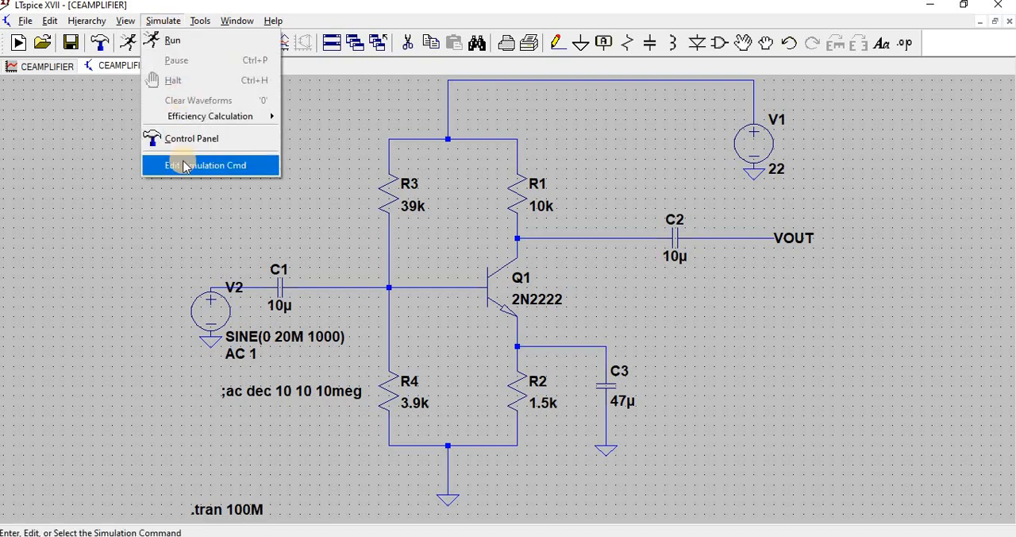
left_click(183, 164)
left_click(428, 170)
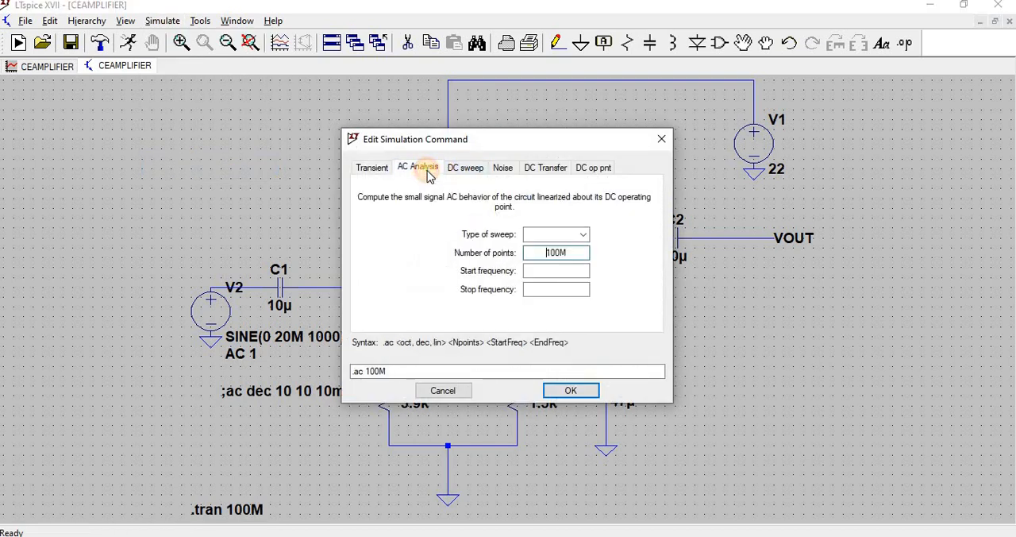
left_click(580, 235)
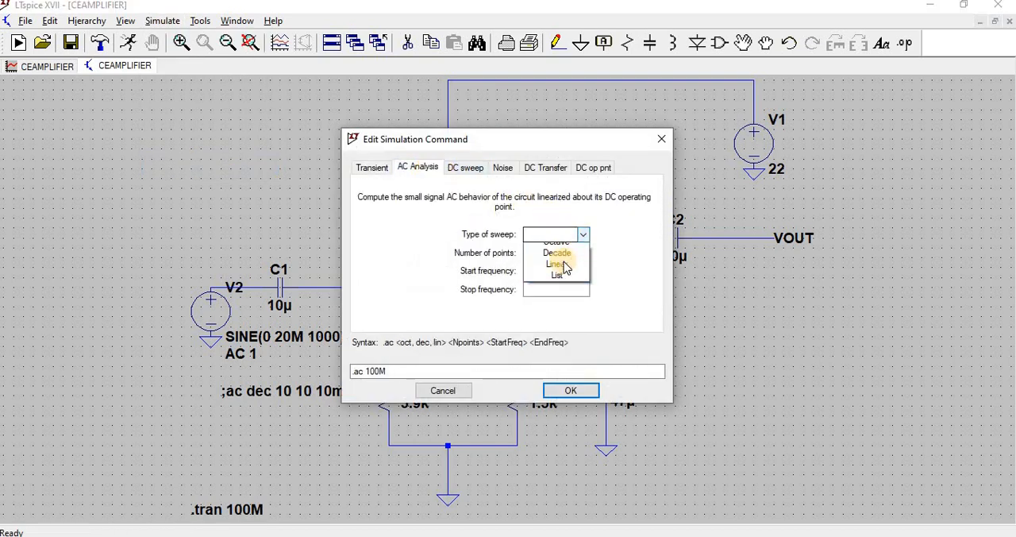
left_click(559, 264)
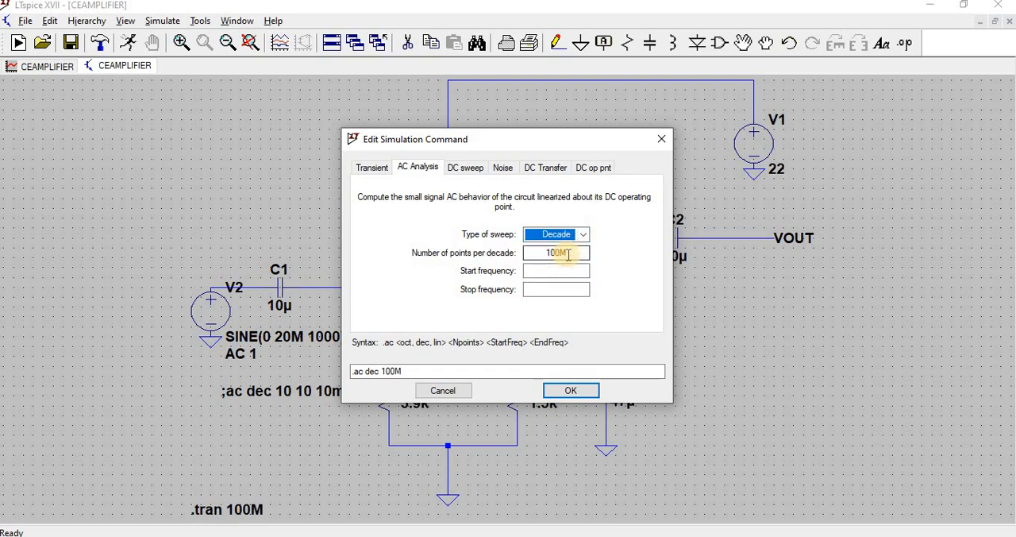
key("Tab")
type("10")
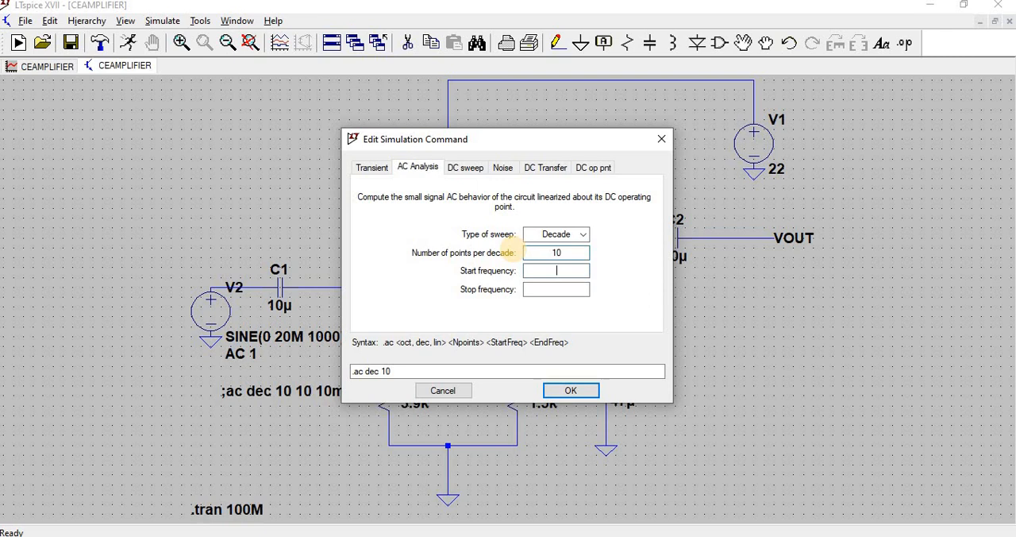
Step: Set the AC sweep's start frequency to 10 and stop frequency to 100MEG, and apply the simulation command
key("Tab")
type("10")
key("Tab")
type("1")
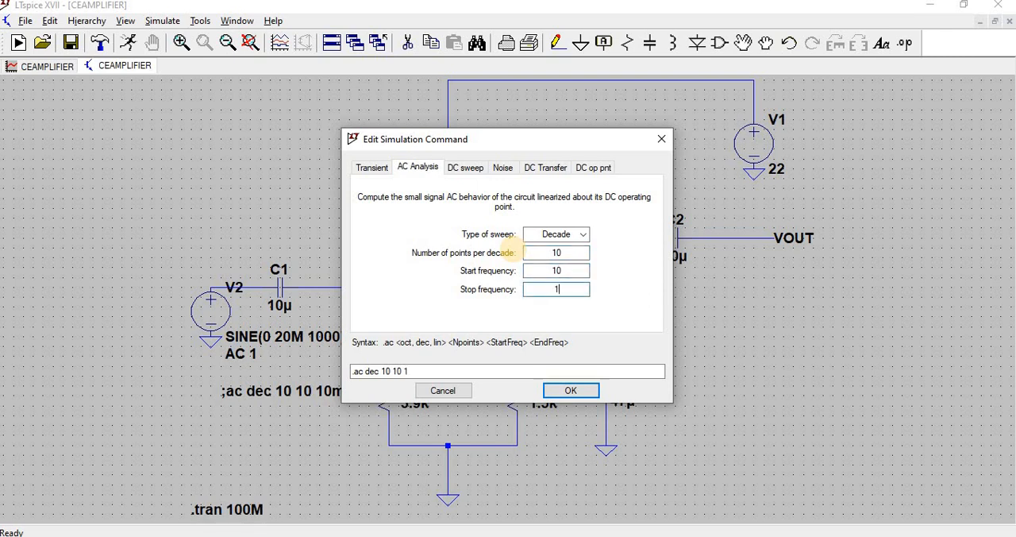
type("00MEG")
left_click(570, 391)
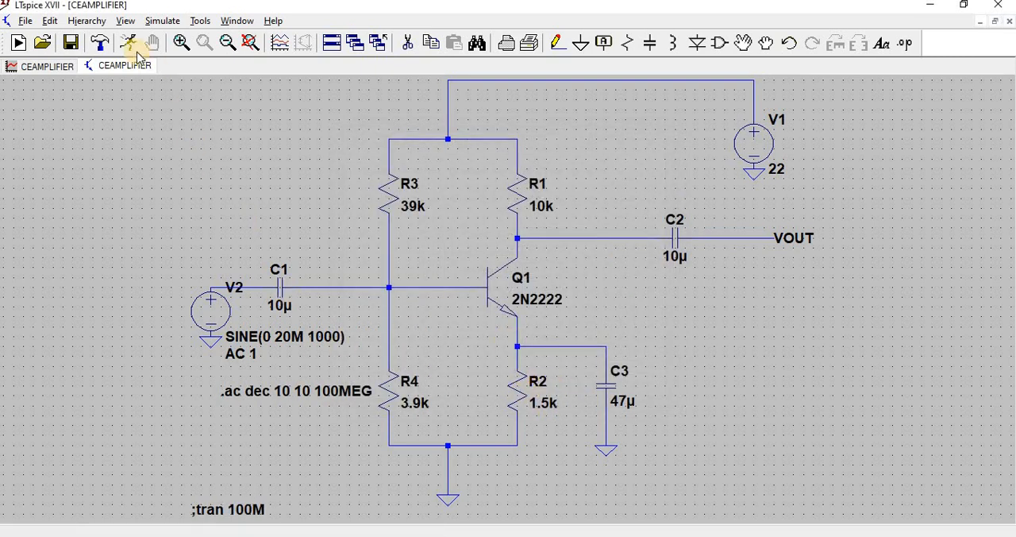
Step: Run the AC analysis, close the waveform window with the old traces, and rerun for an empty plot
left_click(130, 44)
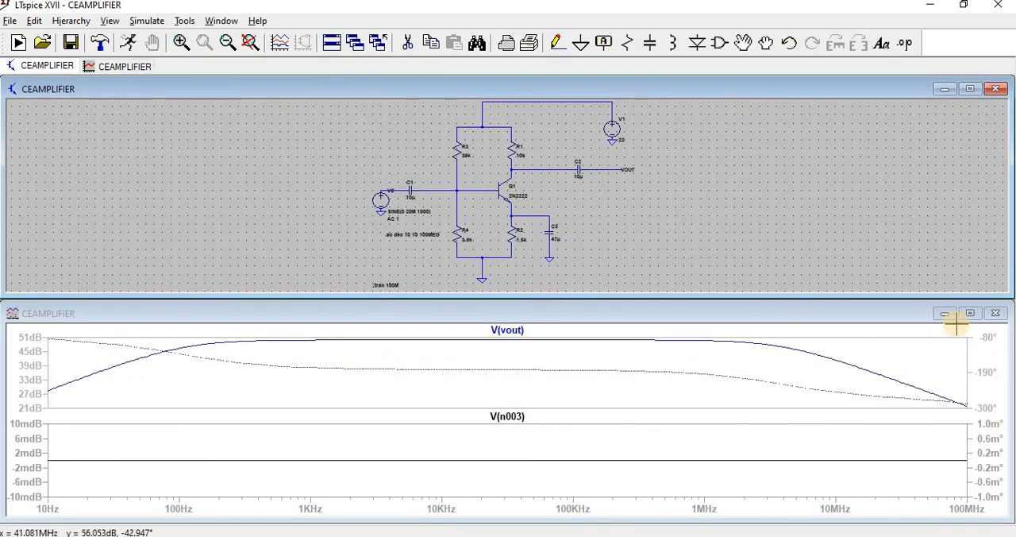
left_click(996, 312)
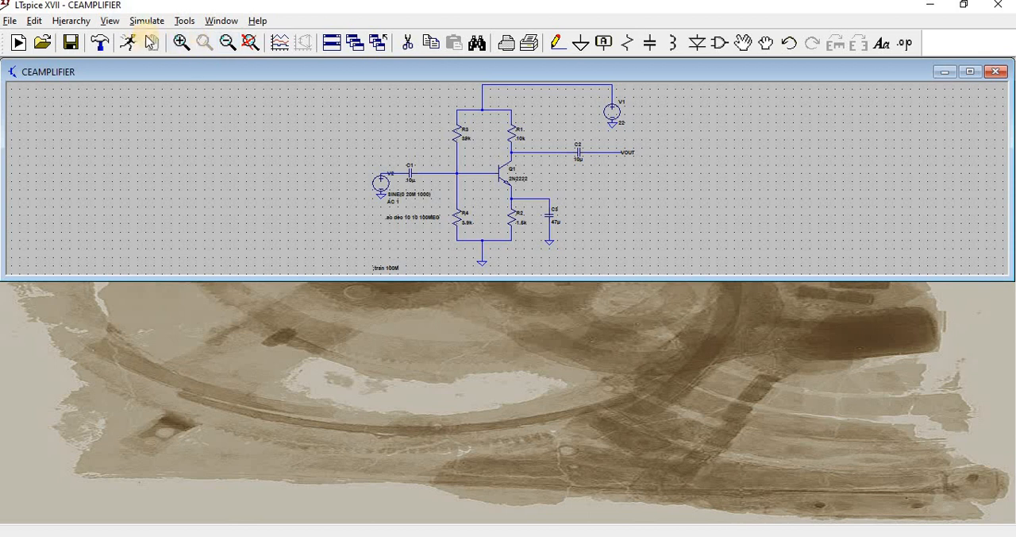
left_click(131, 44)
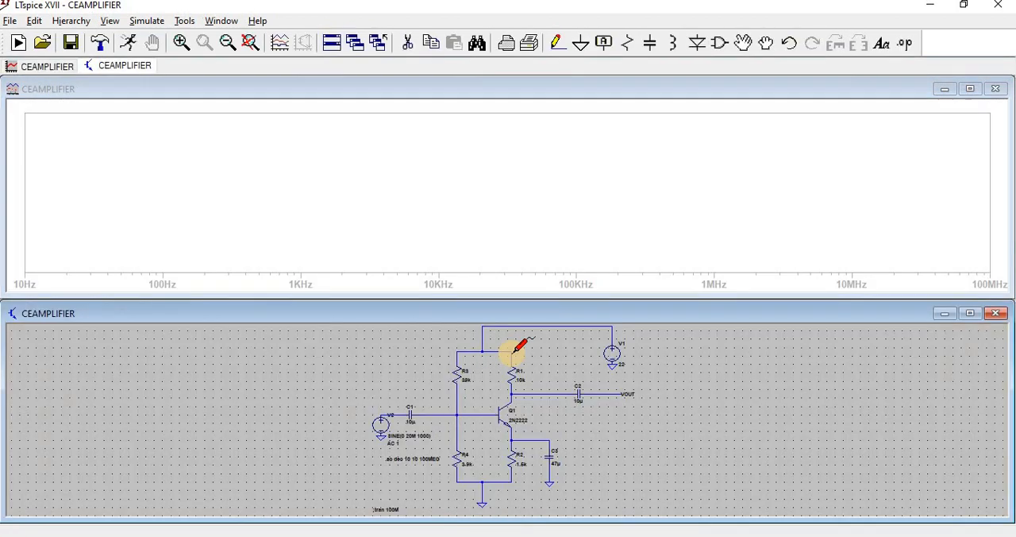
Step: Add the gain expression V(vout)/V(n003) as a trace on the empty AC plot
right_click(505, 183)
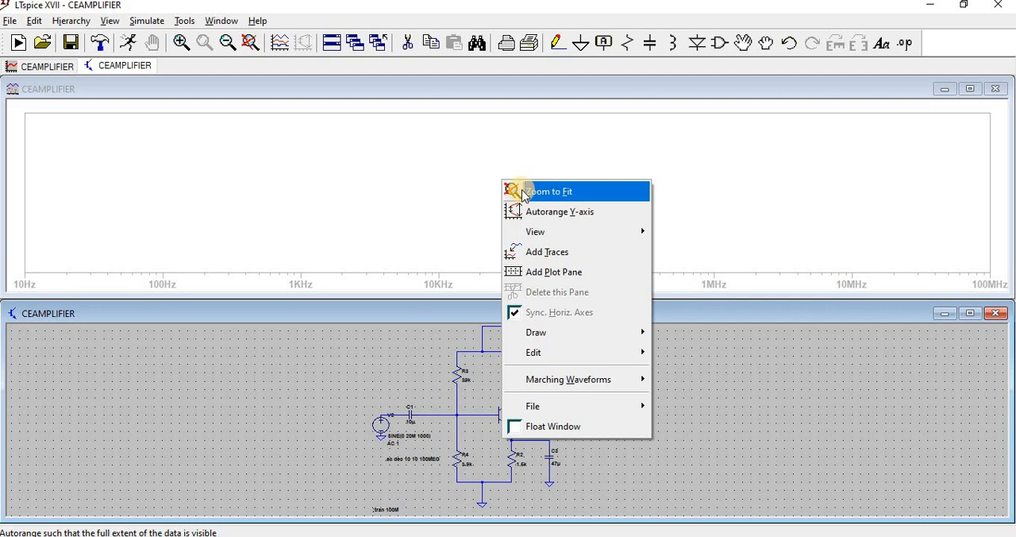
left_click(554, 254)
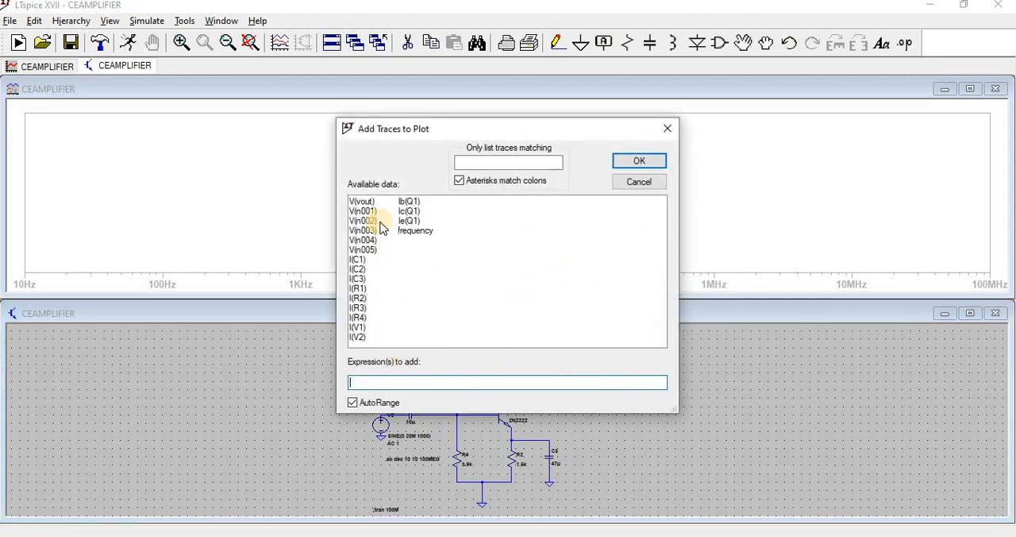
left_click(362, 205)
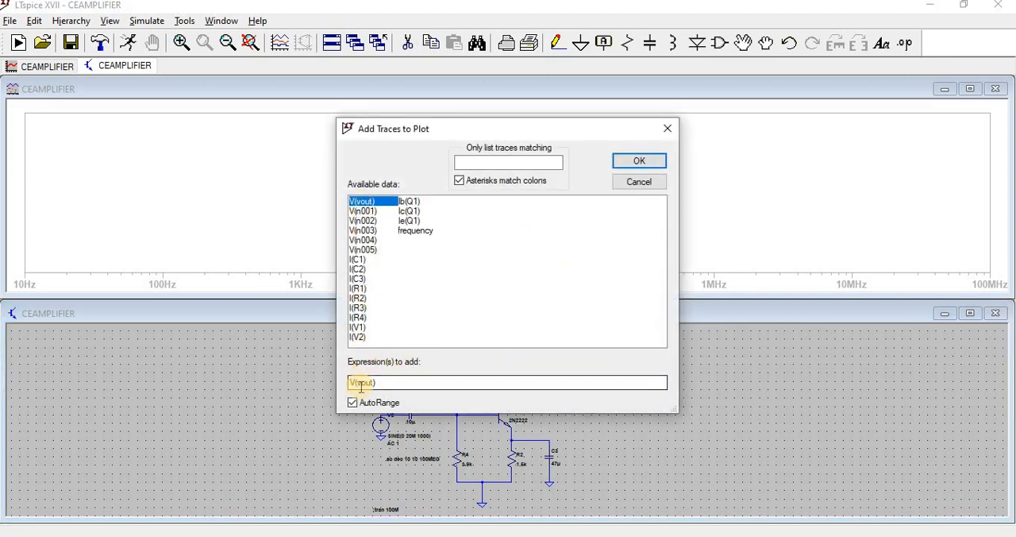
left_click(384, 383)
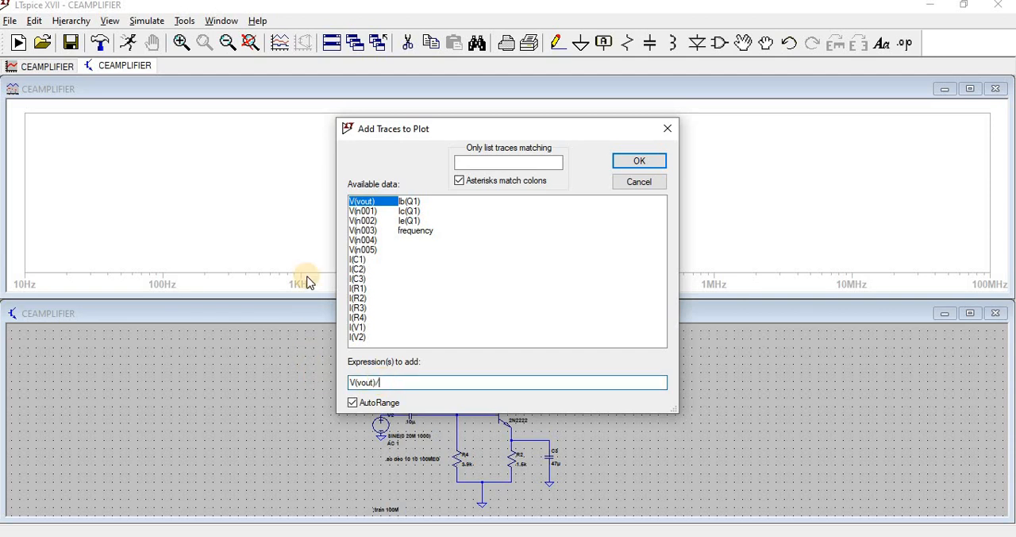
left_click(363, 231)
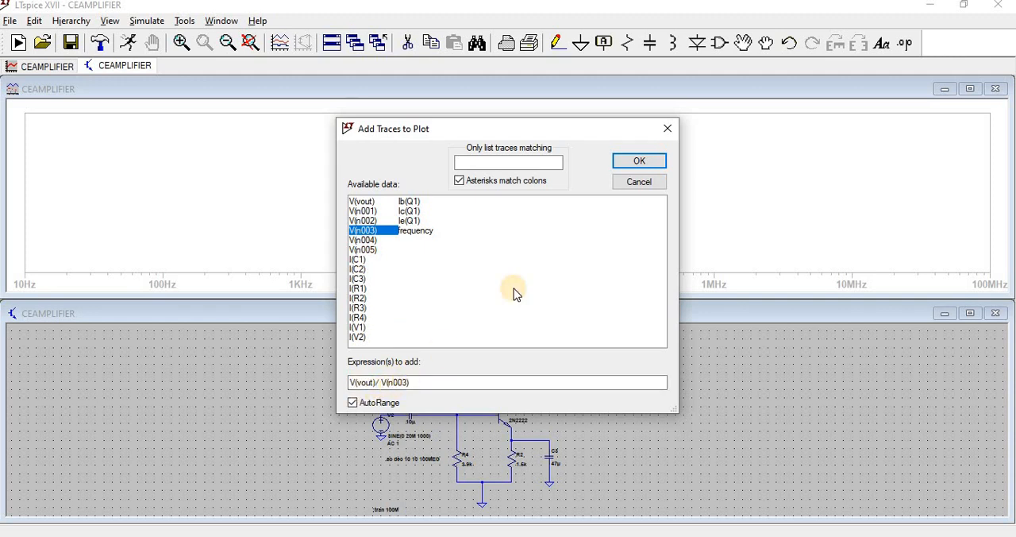
left_click(639, 162)
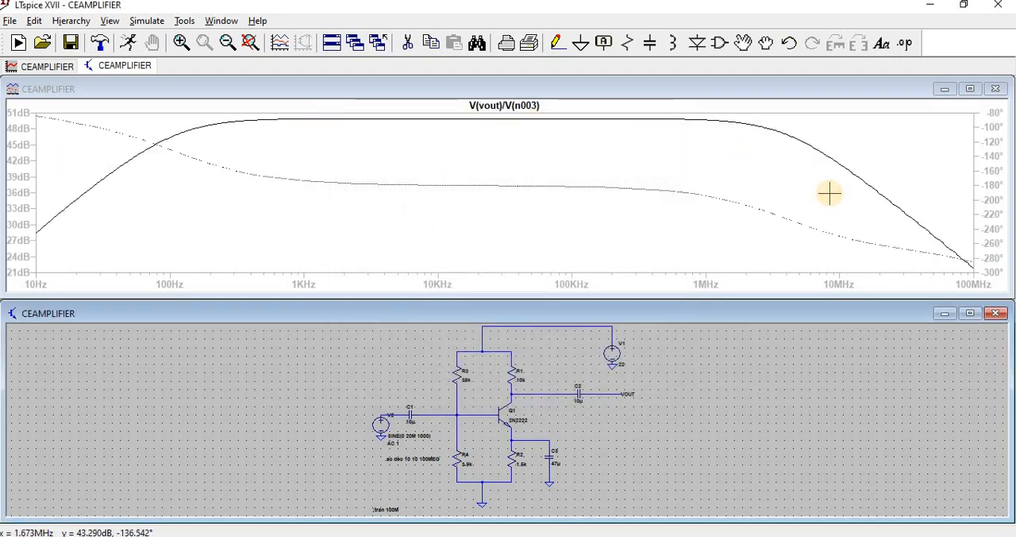
Step: Remove the phase curve from the AC gain plot and maximize the waveform window
left_click(992, 178)
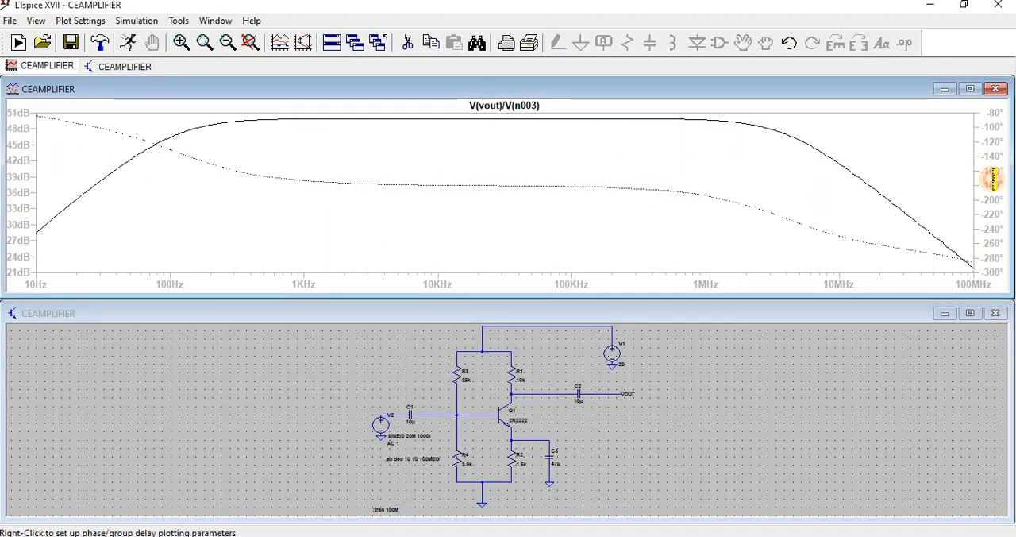
left_click(993, 181)
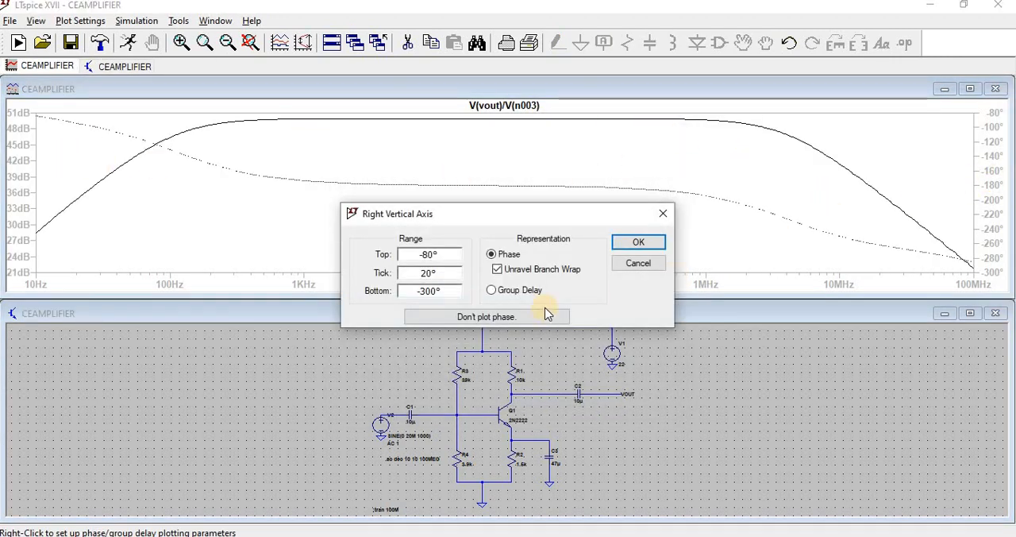
left_click(486, 317)
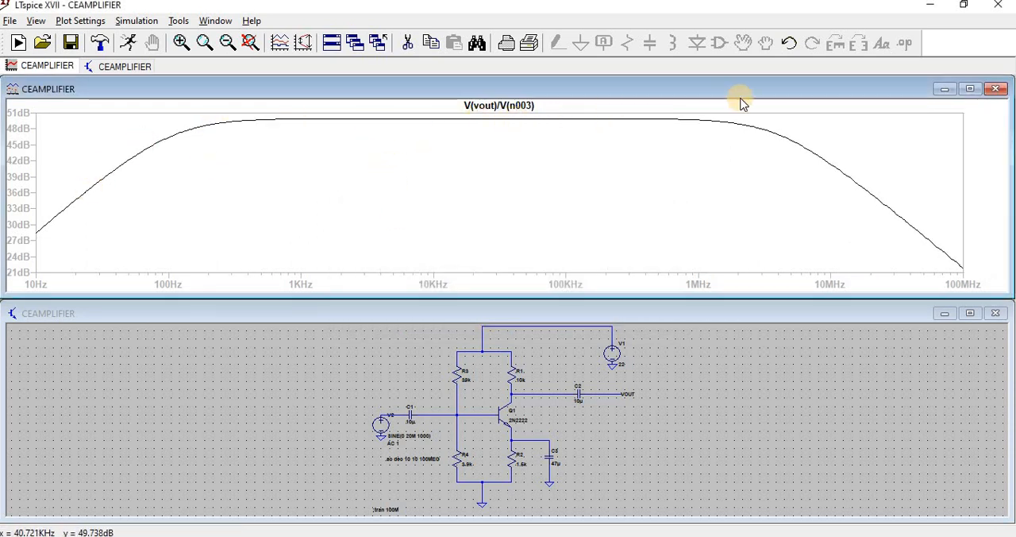
left_click(968, 88)
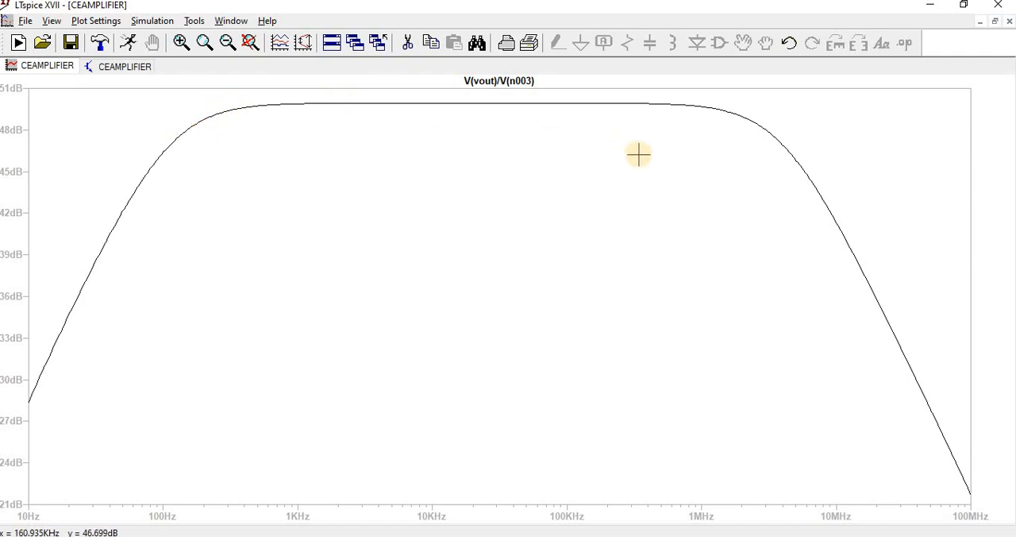
Step: Attach a cursor to the V(vout)/V(n003) trace and measure the lower and upper cutoff frequencies at about 47 dB
left_click(505, 81)
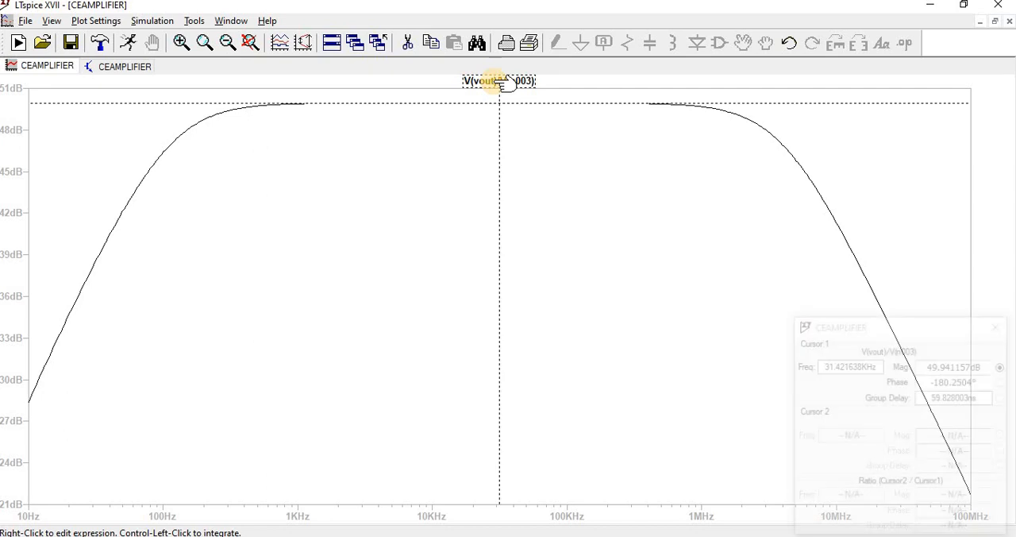
left_click_drag(501, 106, 245, 107)
left_click_drag(887, 324, 533, 175)
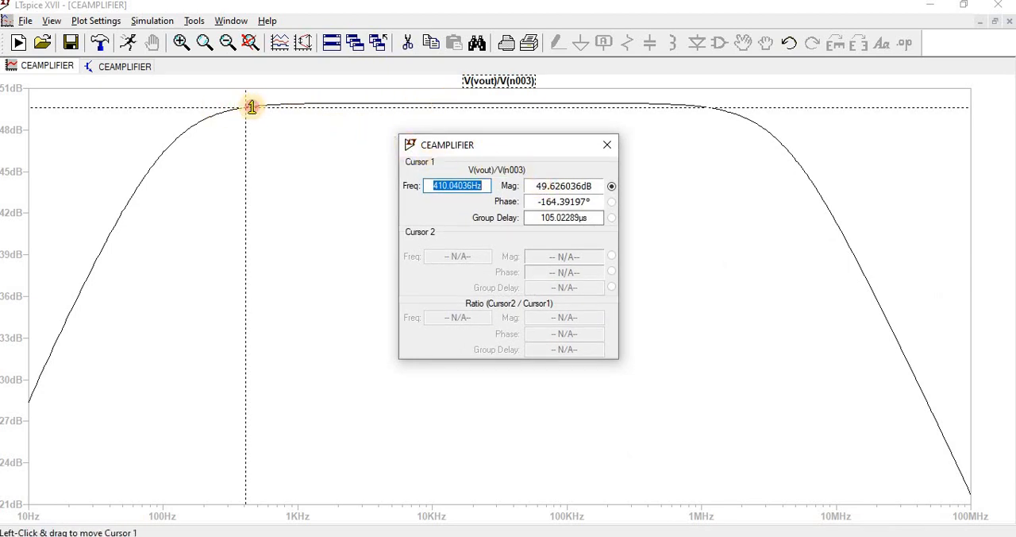
left_click_drag(252, 104, 172, 140)
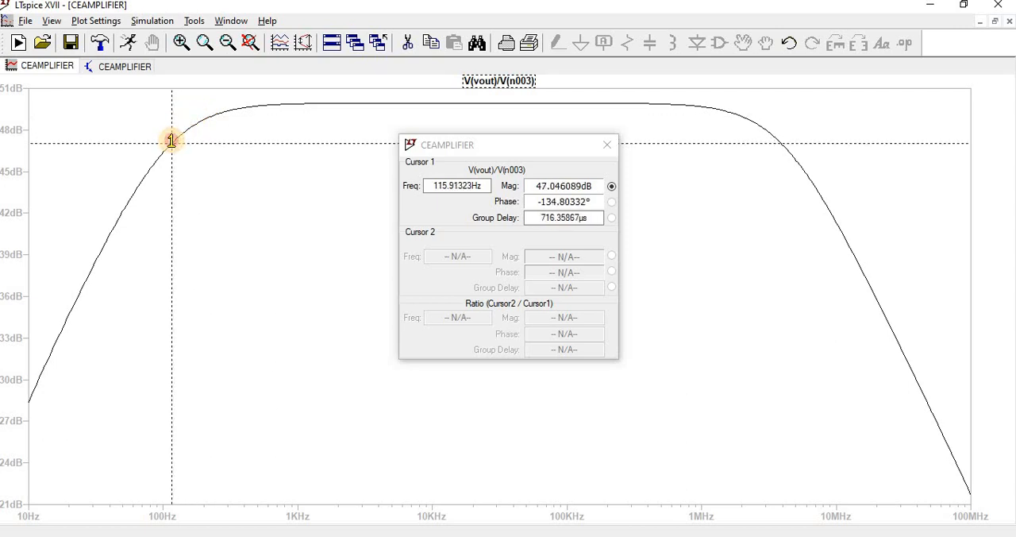
left_click(485, 185)
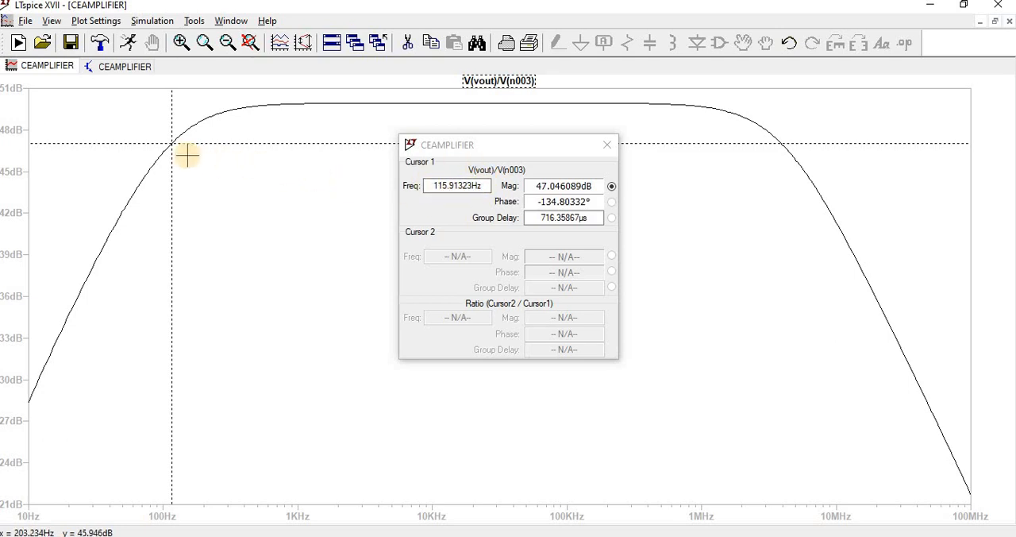
left_click_drag(180, 143, 781, 162)
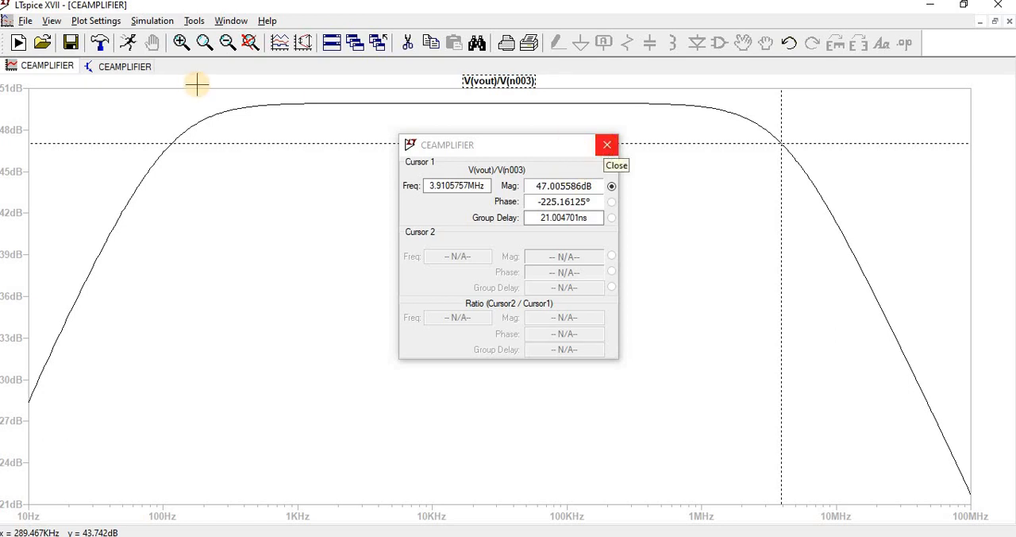
Step: Close the cursor readout over the schematic and return to the gain plot
left_click(131, 65)
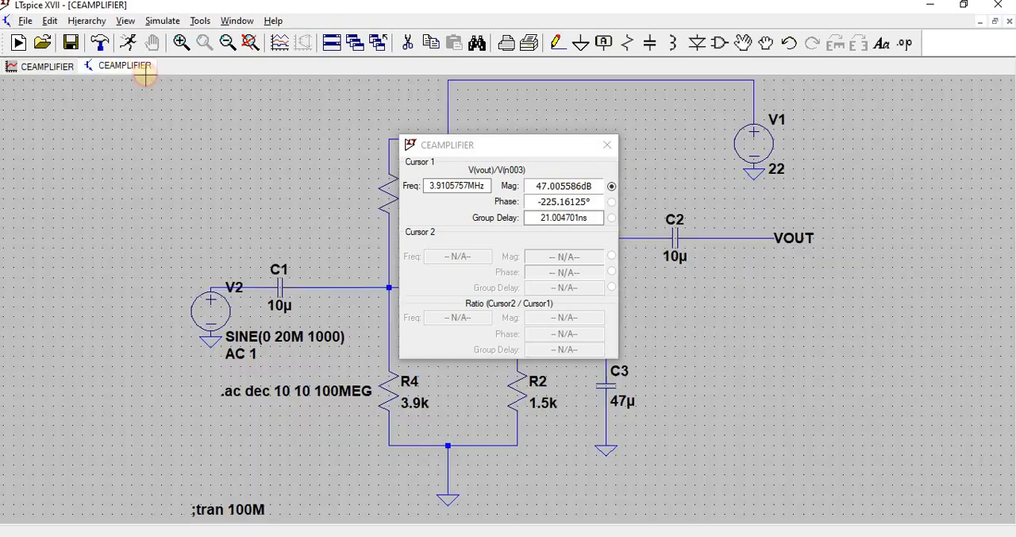
left_click(604, 147)
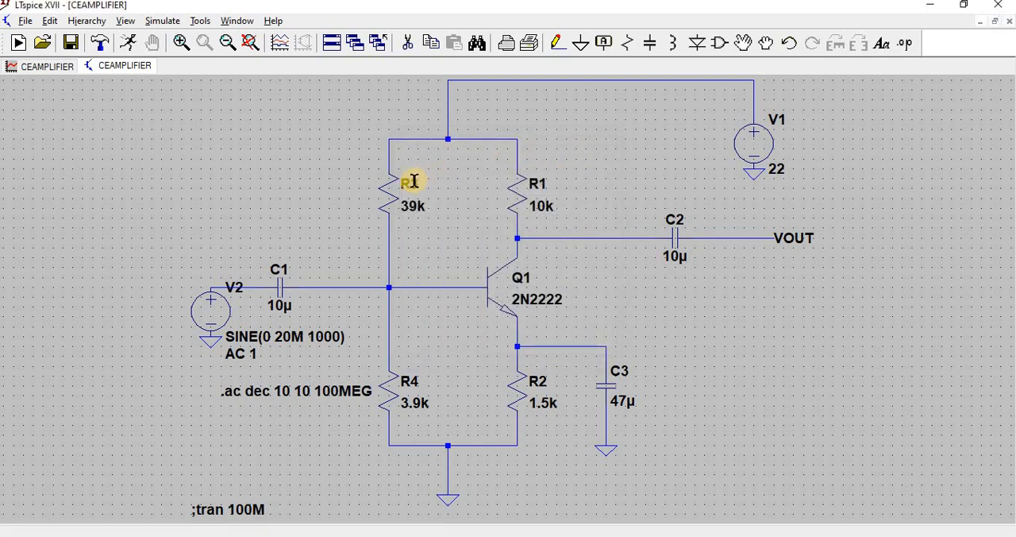
left_click(46, 69)
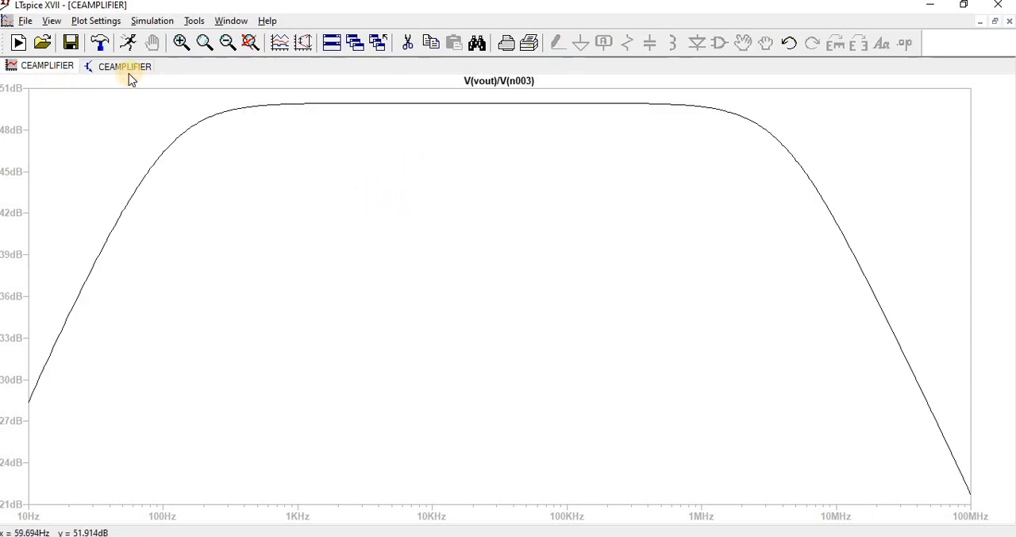